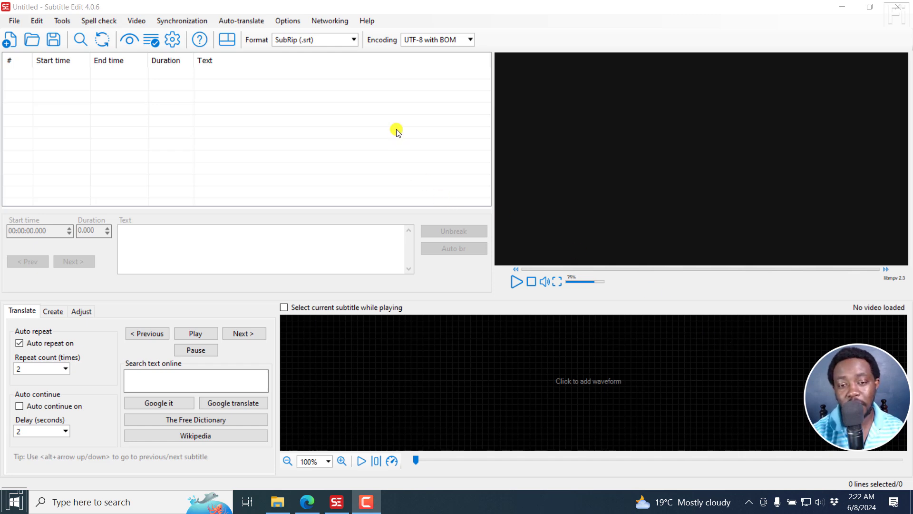
Check the program's version information under Help, then close it
click(369, 22)
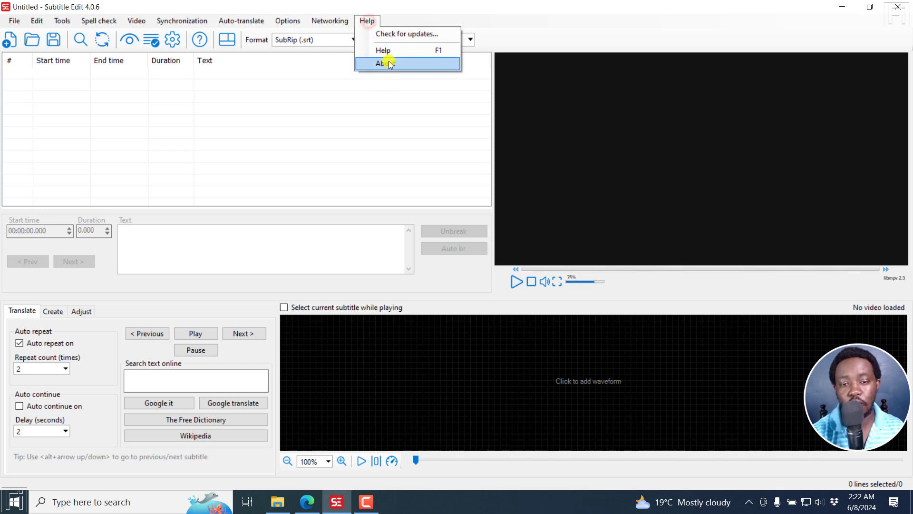
click(389, 63)
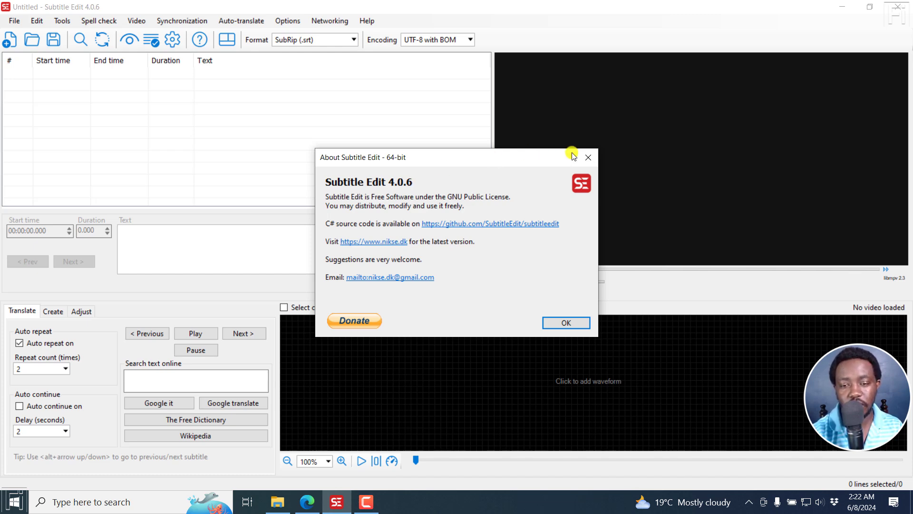
click(585, 160)
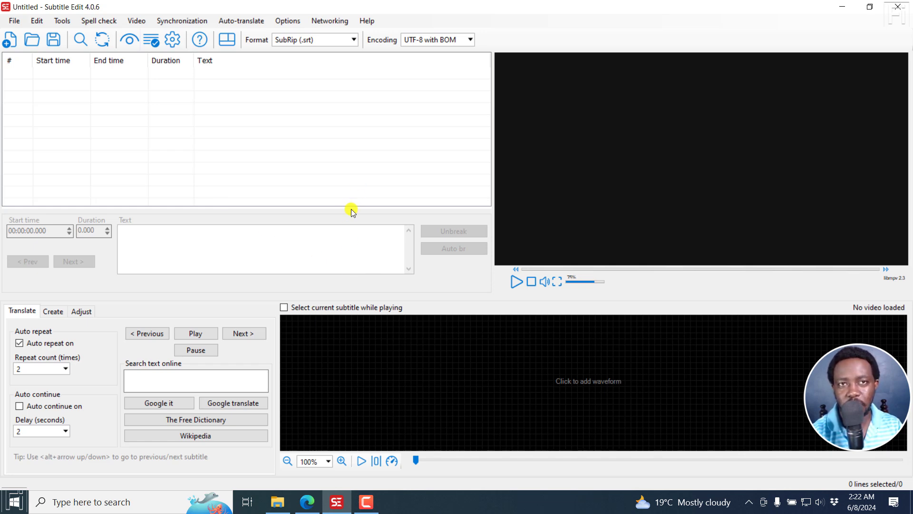
Review Clip 3, Vertical and their subtitle files in the tutorial videos folder
click(273, 506)
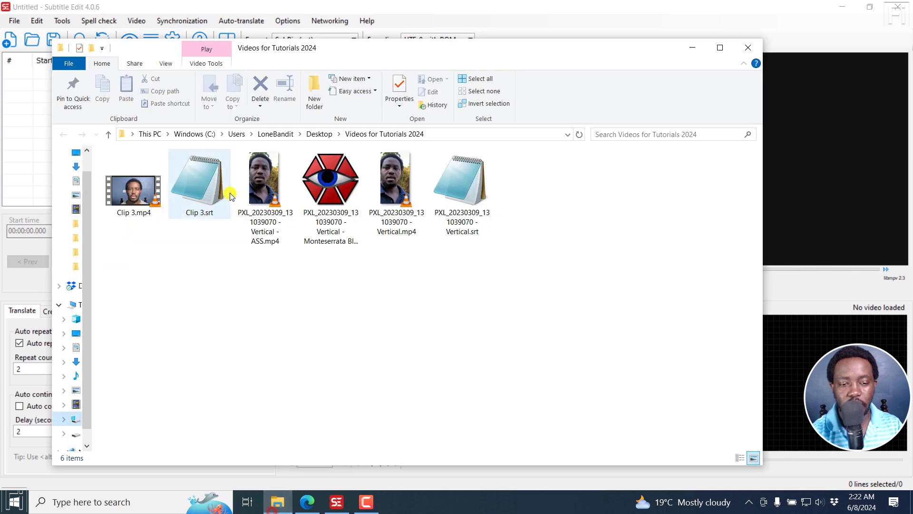
click(132, 192)
click(193, 195)
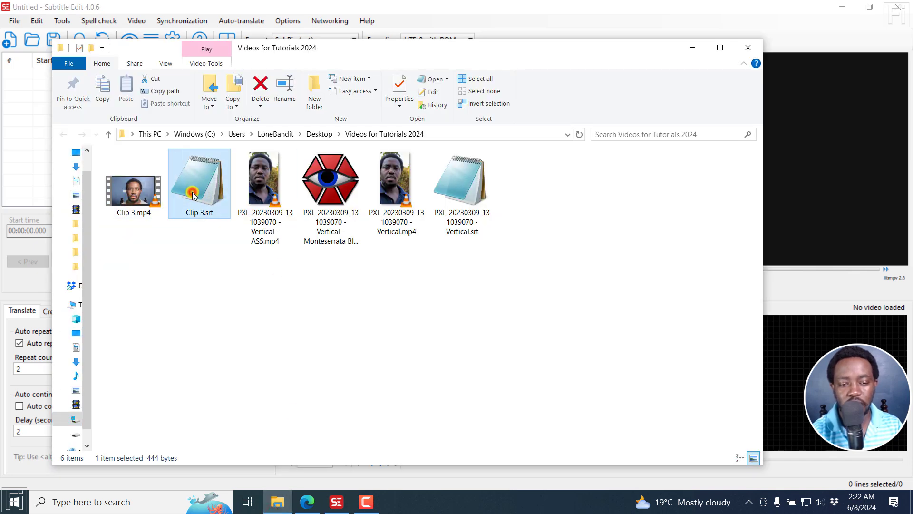
click(265, 228)
click(327, 212)
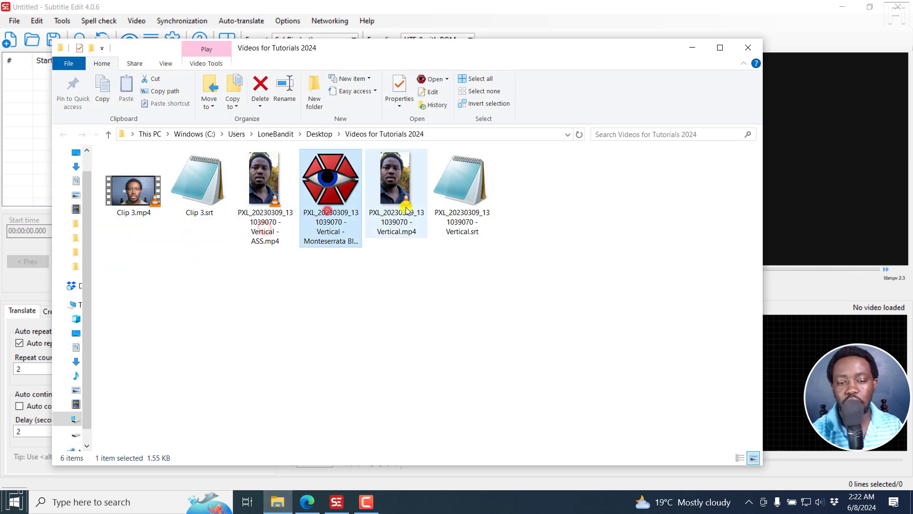
click(409, 209)
click(470, 205)
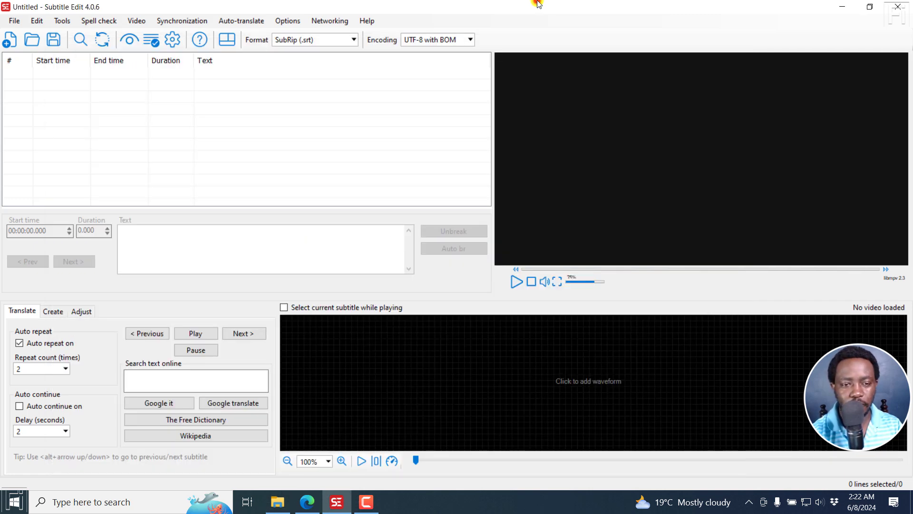
click(537, 4)
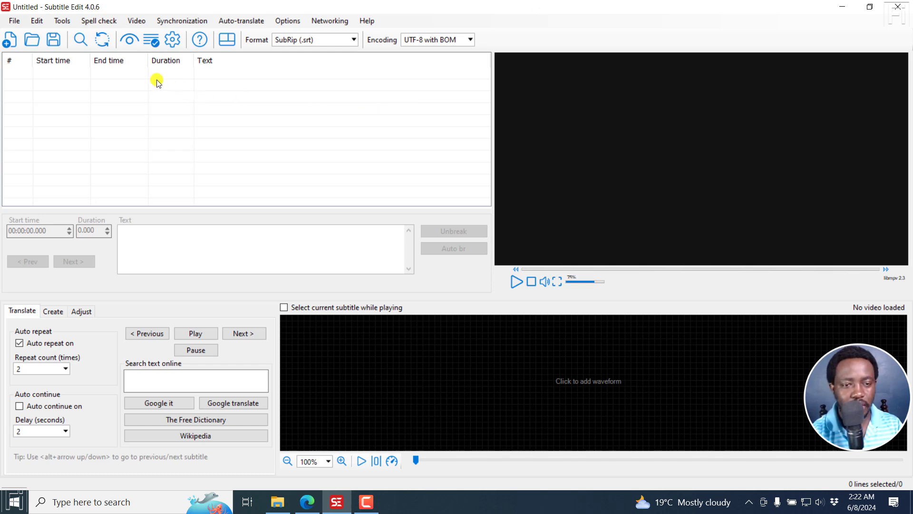
Briefly bring up the burned-in subtitle generator and close it again
click(137, 22)
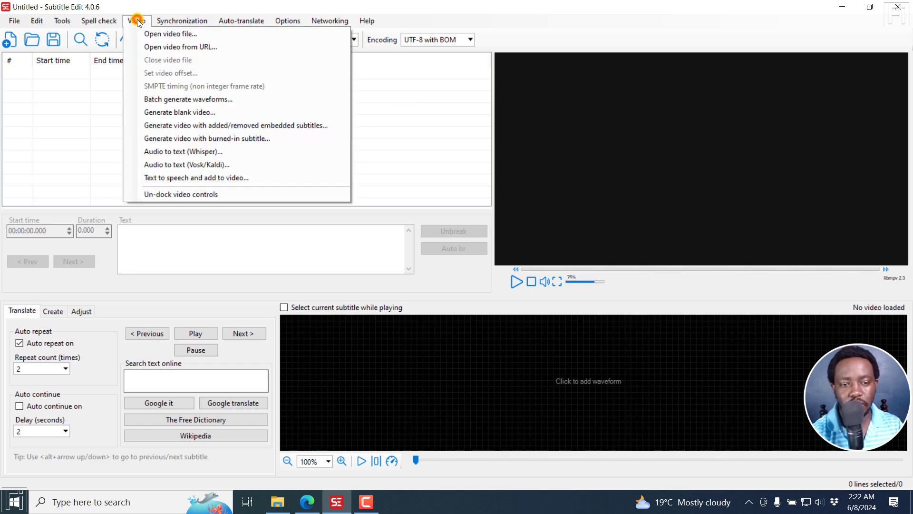
click(170, 140)
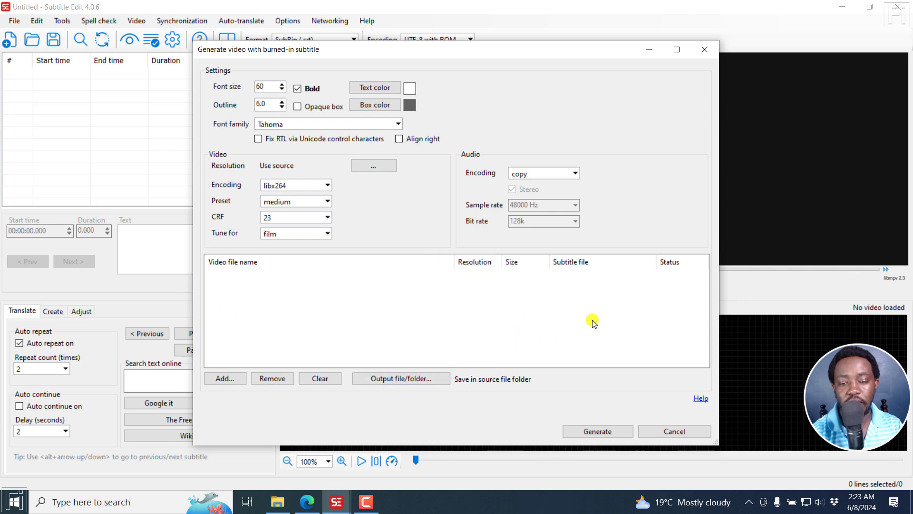
click(704, 50)
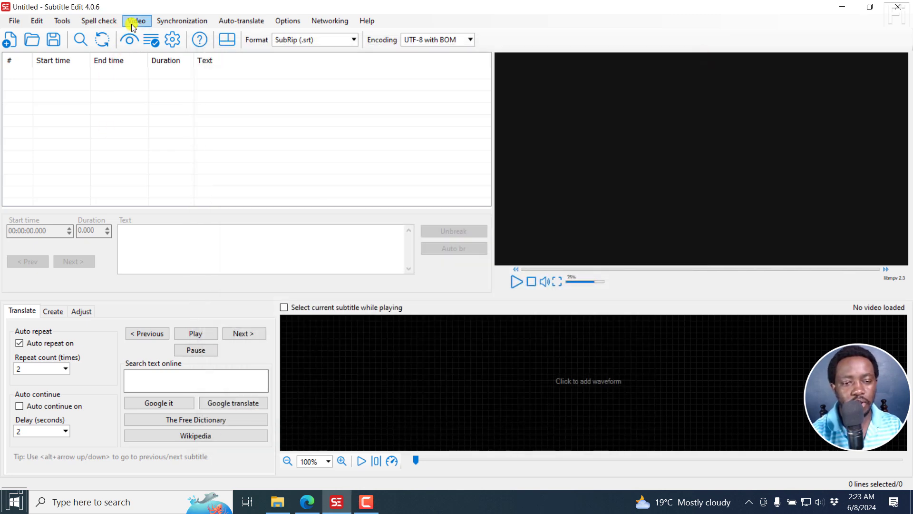
Load Clip 3.mp4 into the video player
click(135, 21)
click(148, 35)
click(116, 128)
click(352, 284)
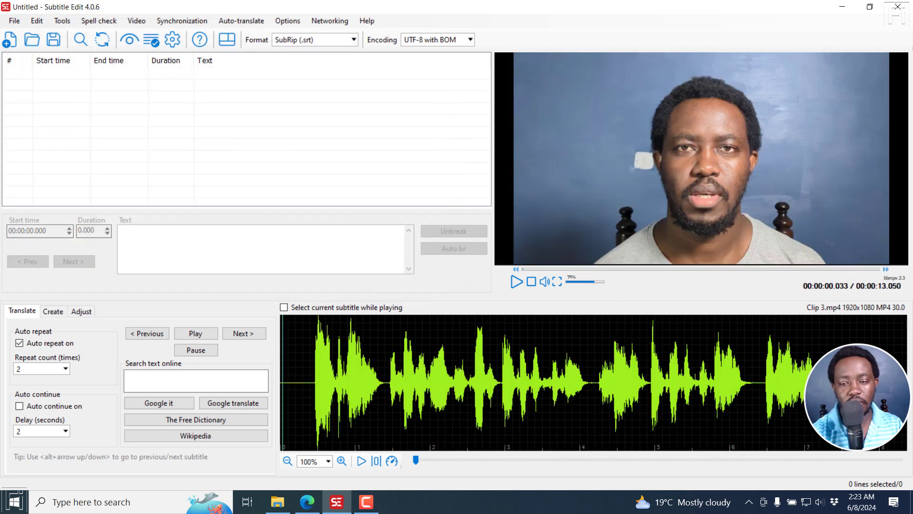
View the burn-in generator for Clip 3, then start a new empty project
click(136, 21)
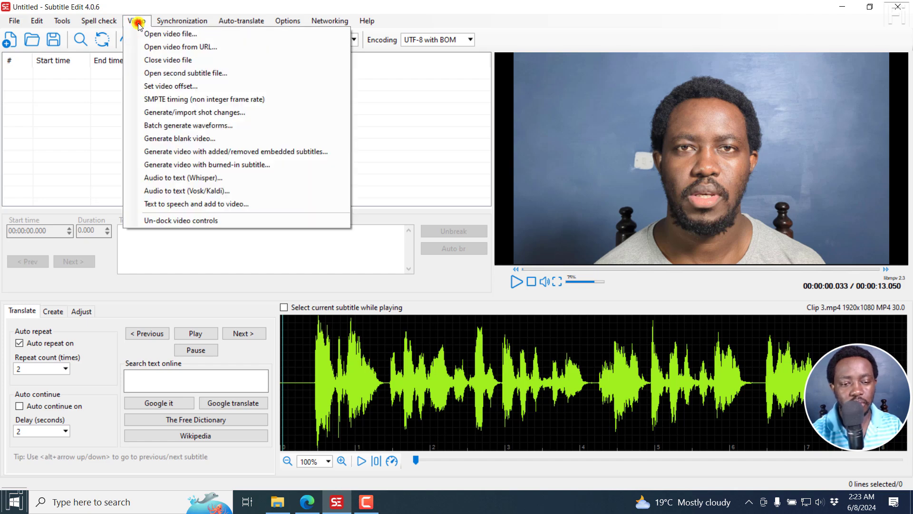
click(192, 164)
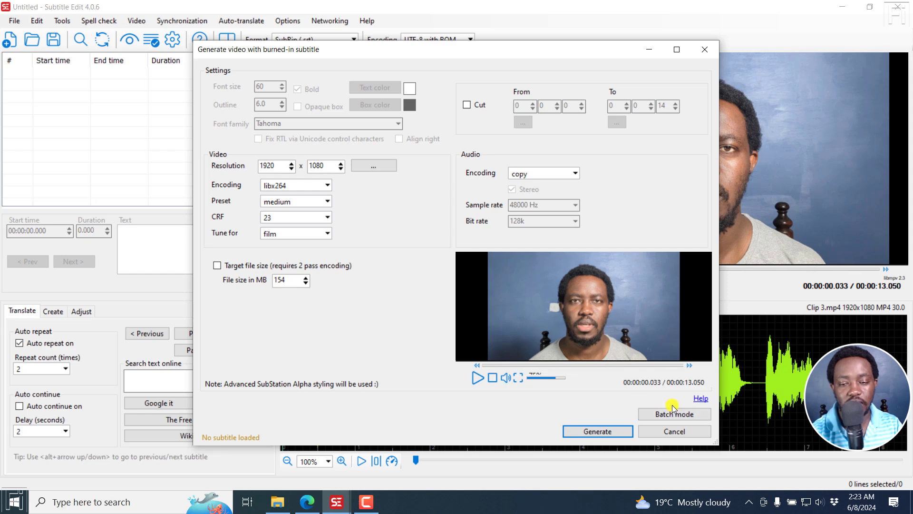
click(704, 54)
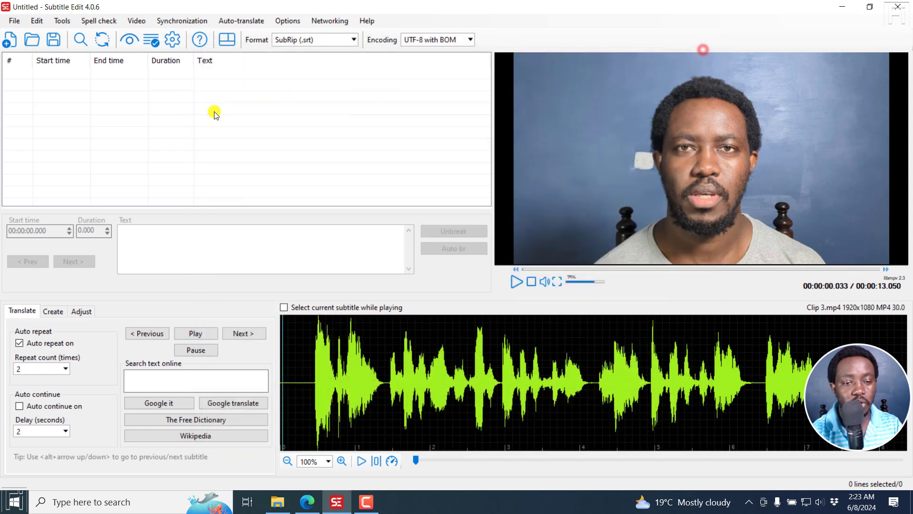
click(12, 21)
click(22, 32)
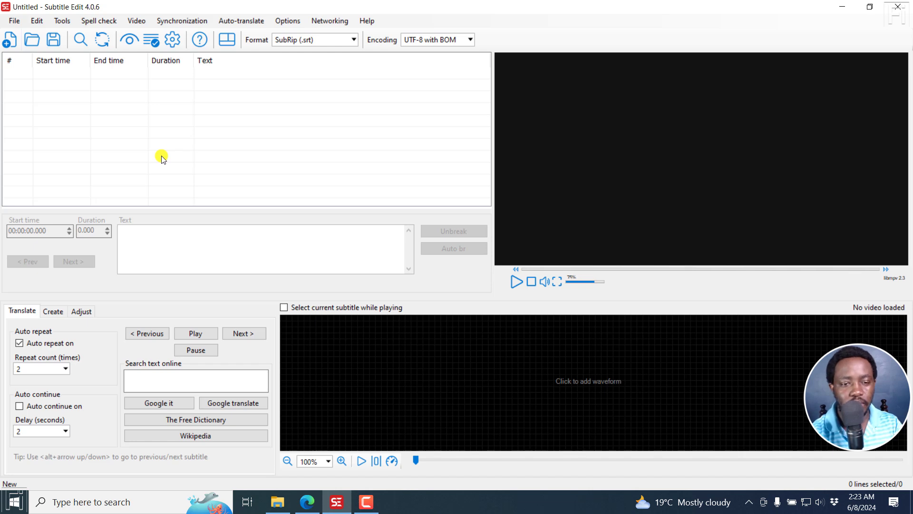
Bring up the batch burned-in subtitle generator, keeping Bold enabled at font size 60
click(136, 20)
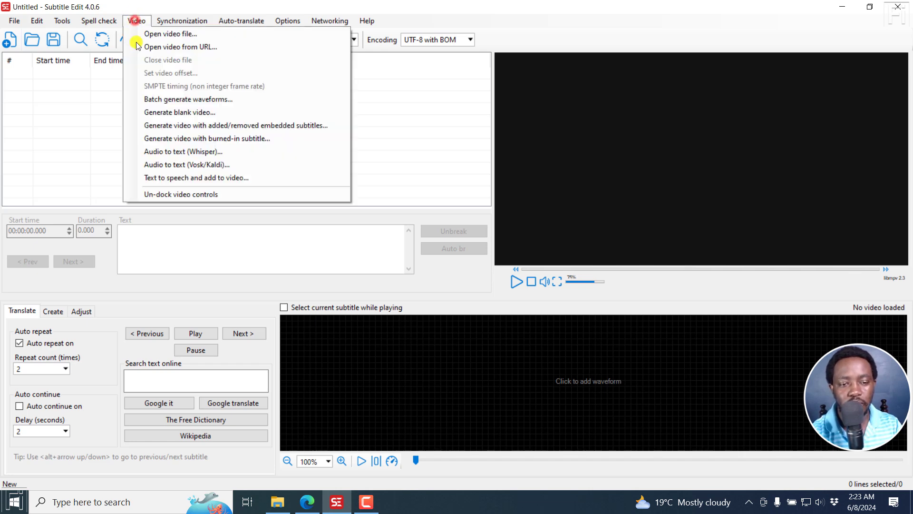
click(169, 140)
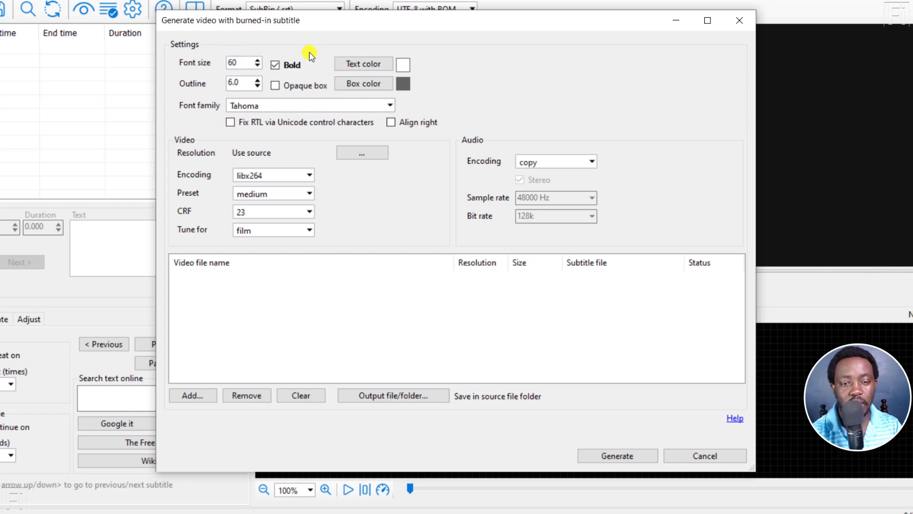
click(275, 64)
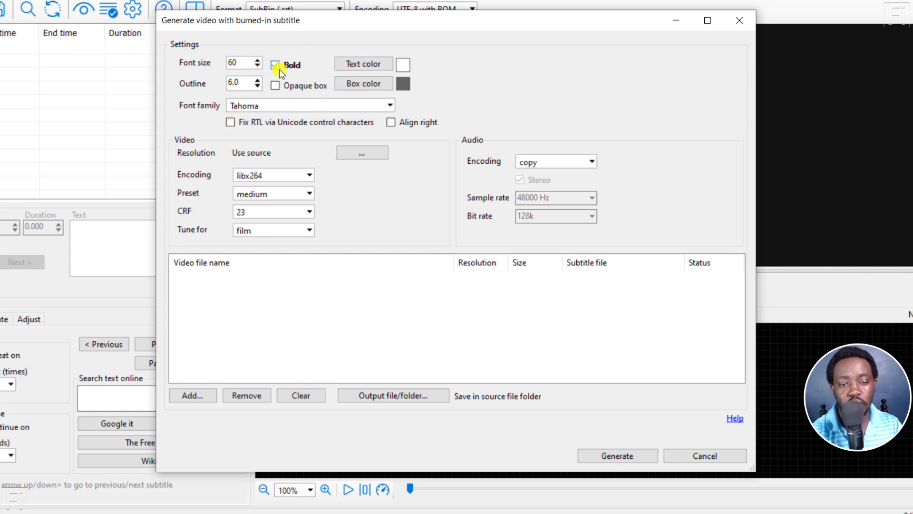
click(274, 65)
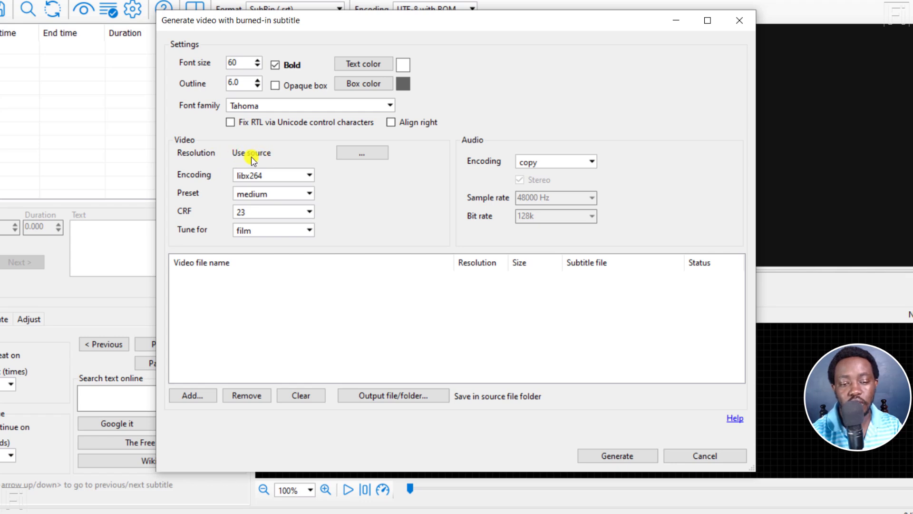
Set the output resolution preset to 'Use source resolution'
click(368, 155)
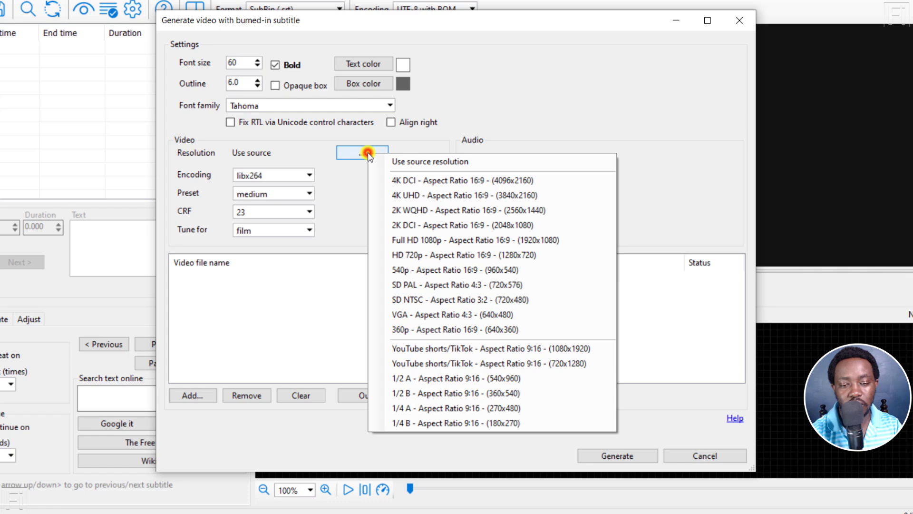
click(423, 164)
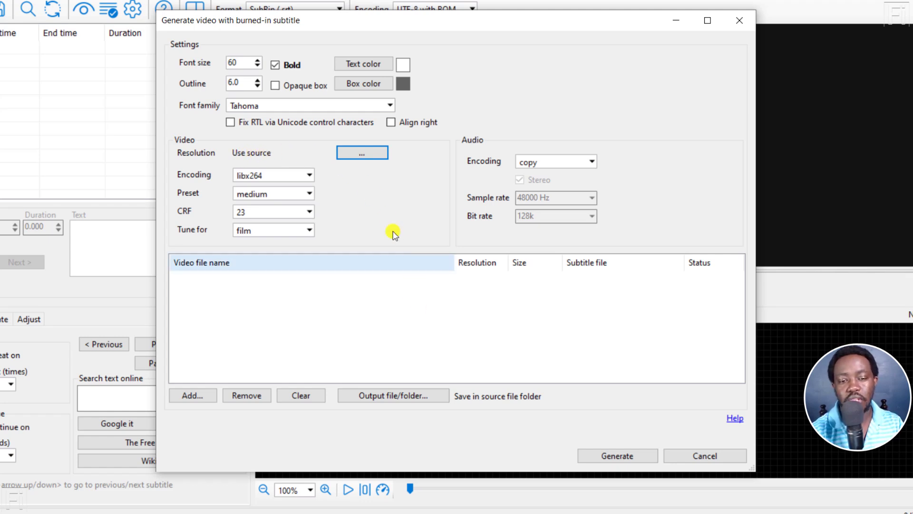
click(364, 154)
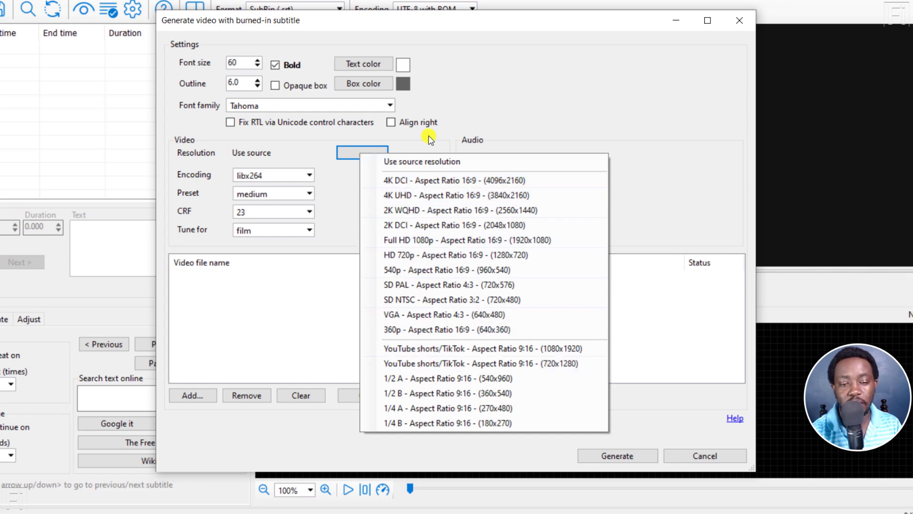
click(430, 161)
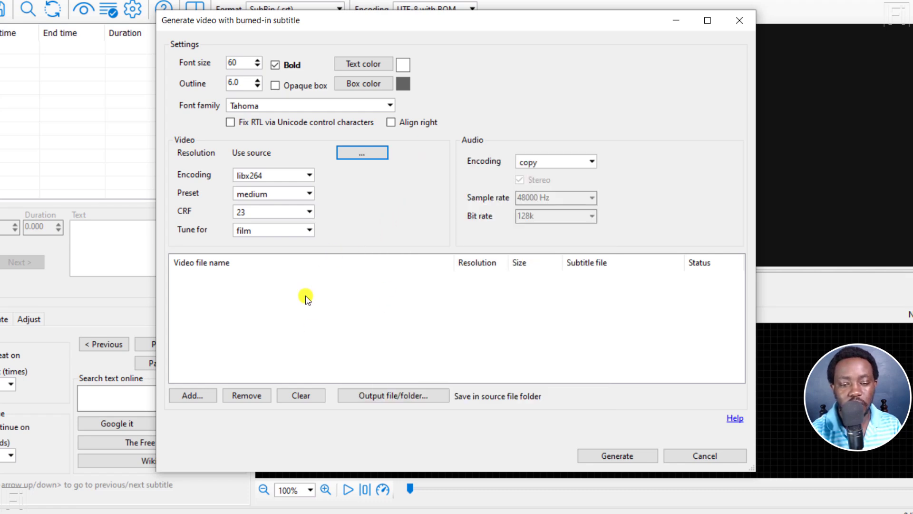
Add Clip 3.mp4 and both PXL_20230309 vertical videos to the batch with their subtitles
click(187, 397)
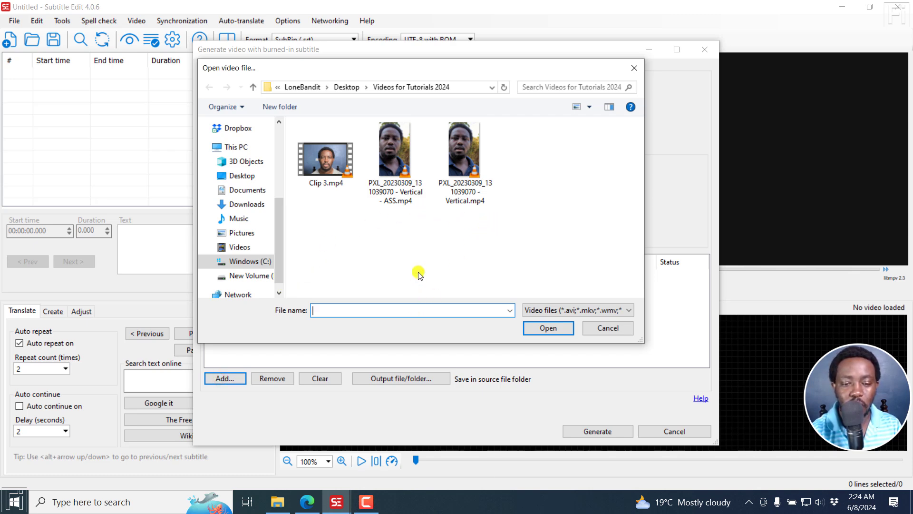
click(277, 502)
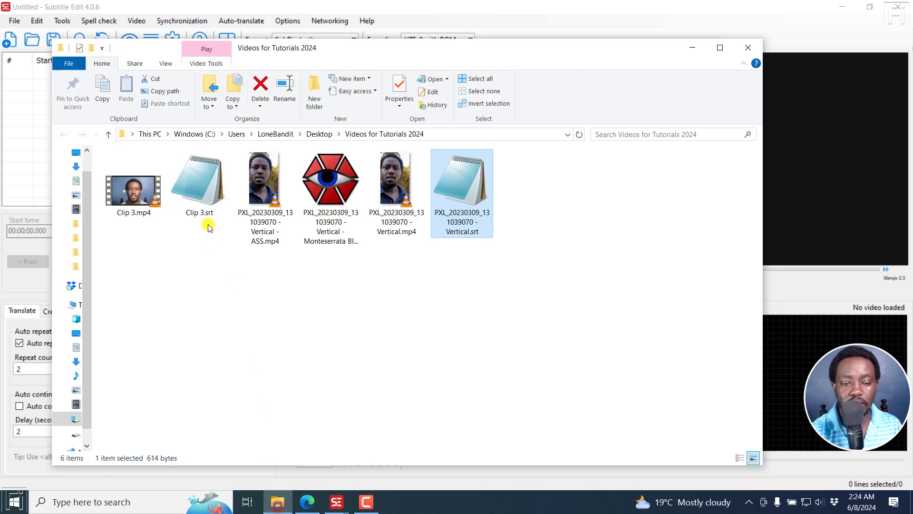
click(200, 210)
click(326, 208)
click(462, 210)
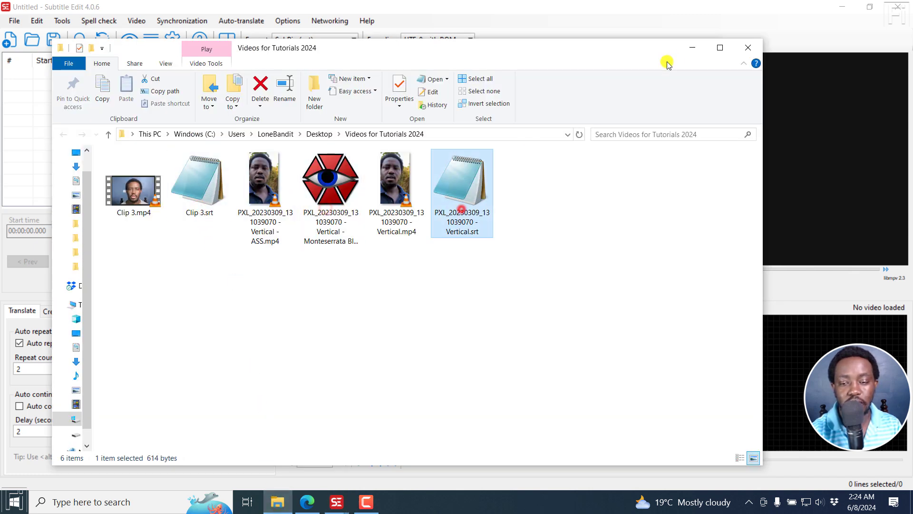
click(691, 51)
drag(495, 214, 331, 161)
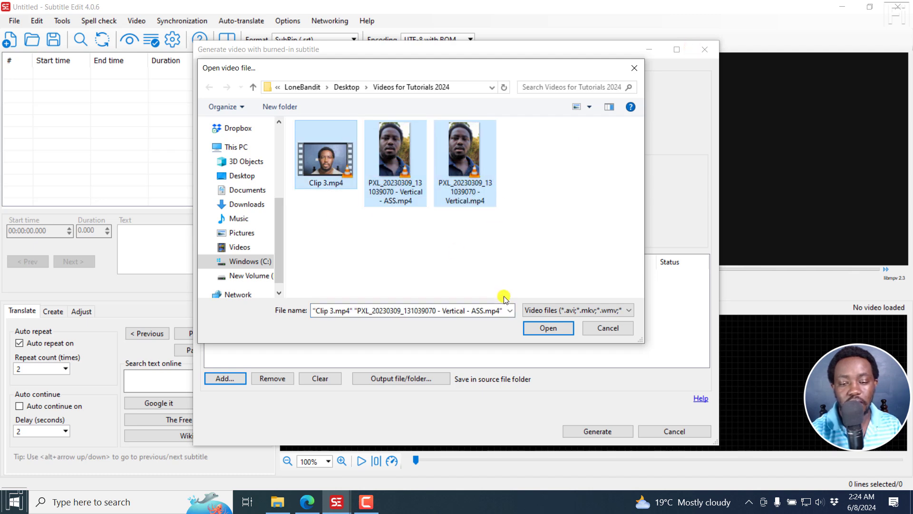
click(540, 328)
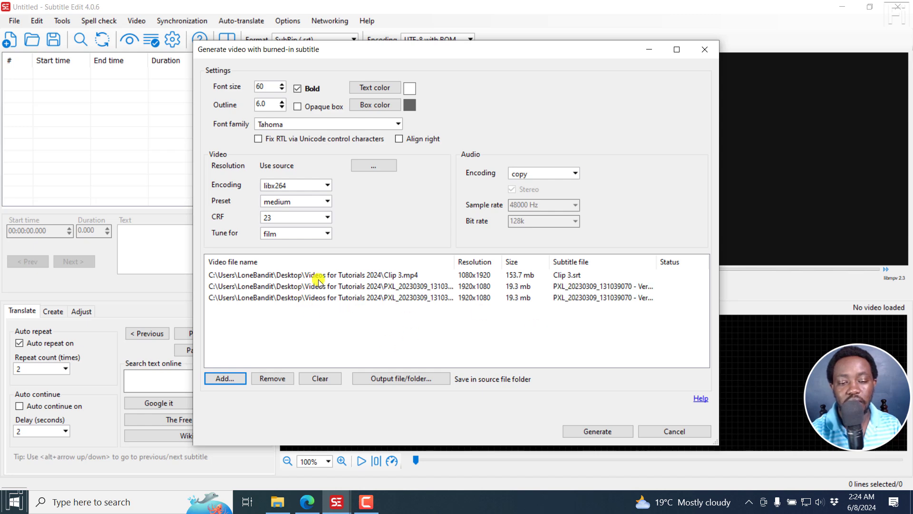
click(341, 276)
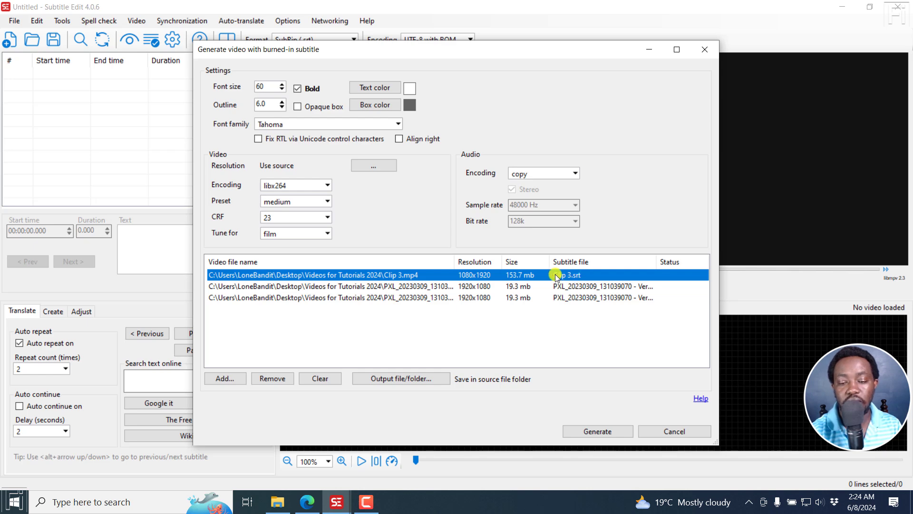
click(398, 286)
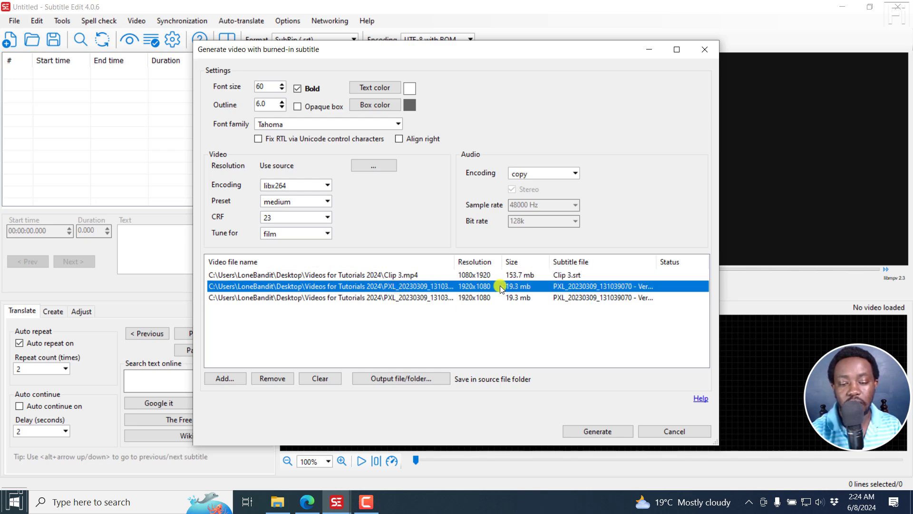
click(375, 298)
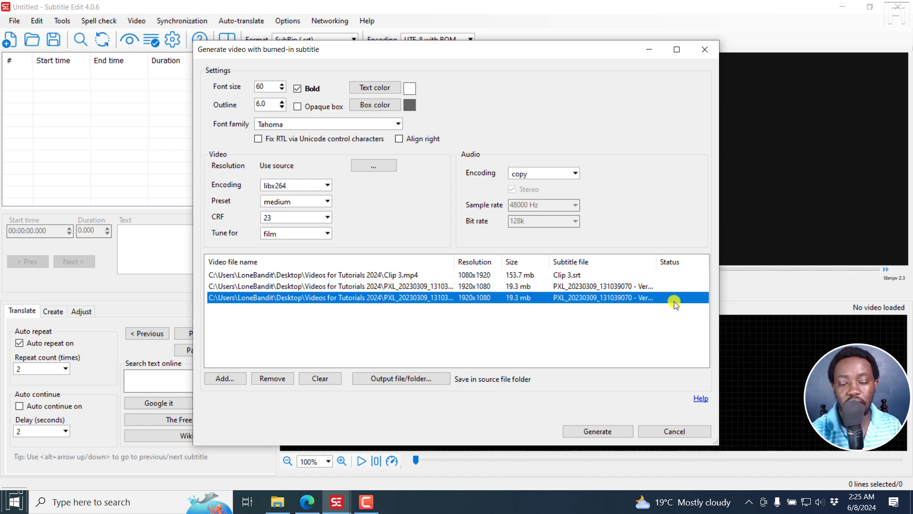
Maximize the burn-in window and show the context menu for the third video row
click(678, 50)
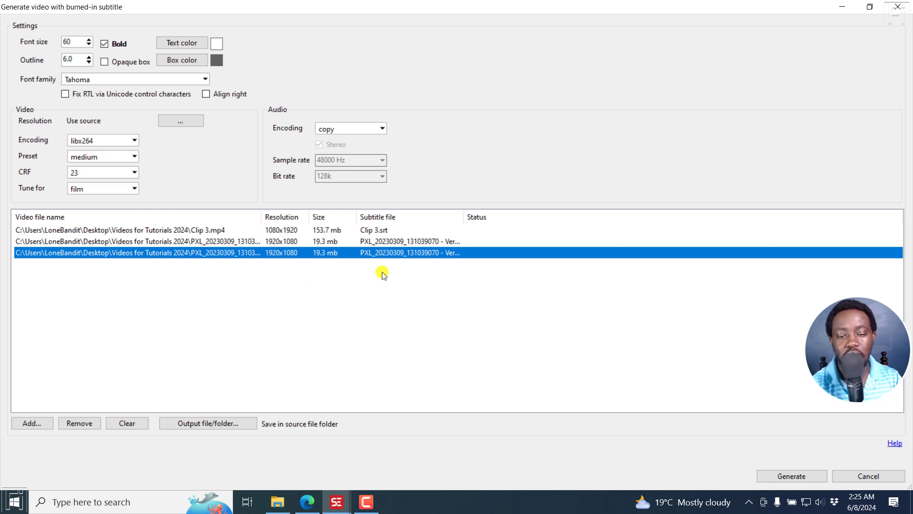
right_click(211, 252)
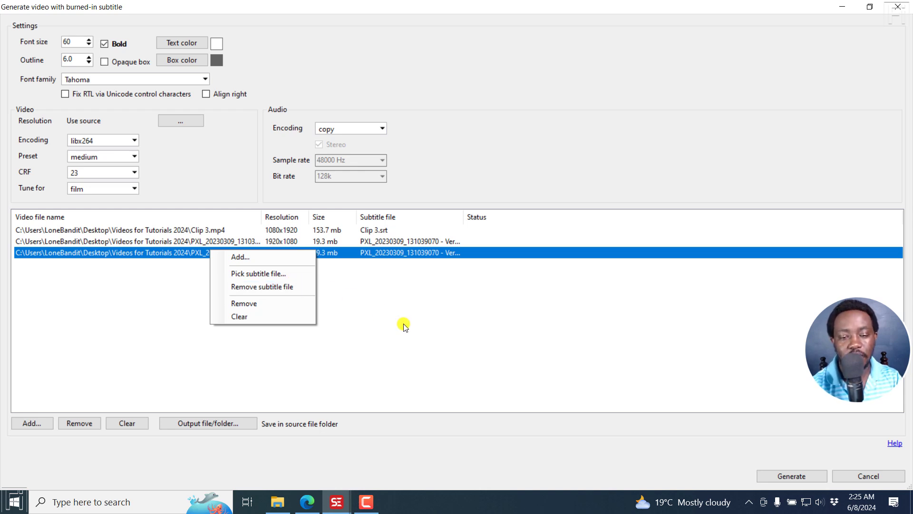
Close the third video's context menu without changing its subtitle pairing
click(391, 320)
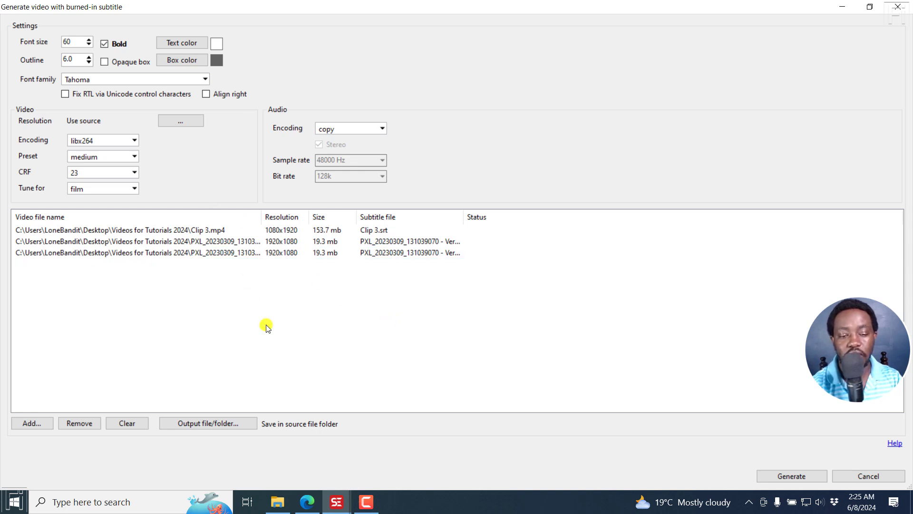
click(200, 421)
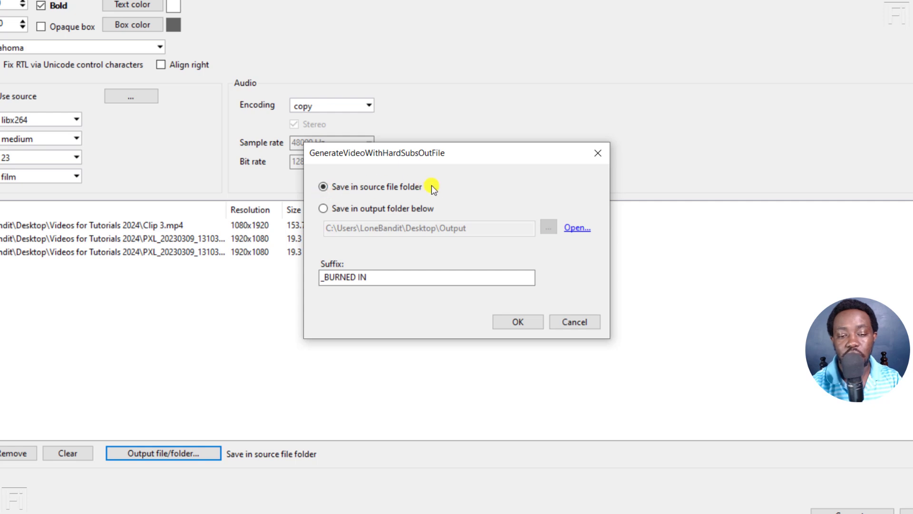
click(324, 210)
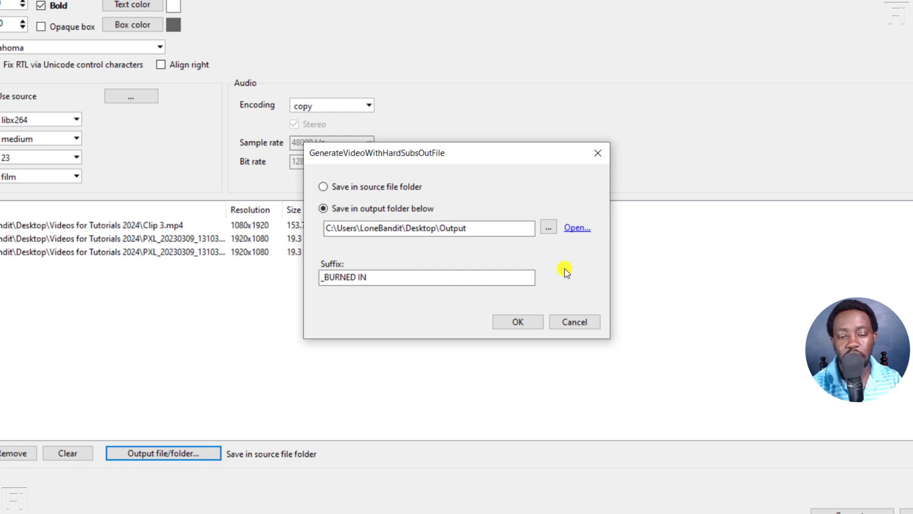
click(326, 278)
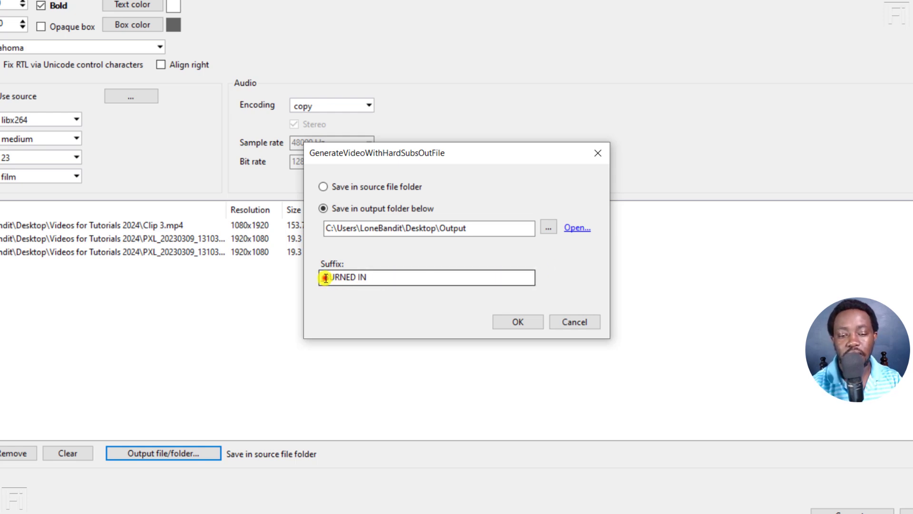
drag(326, 278, 380, 278)
text(_n)
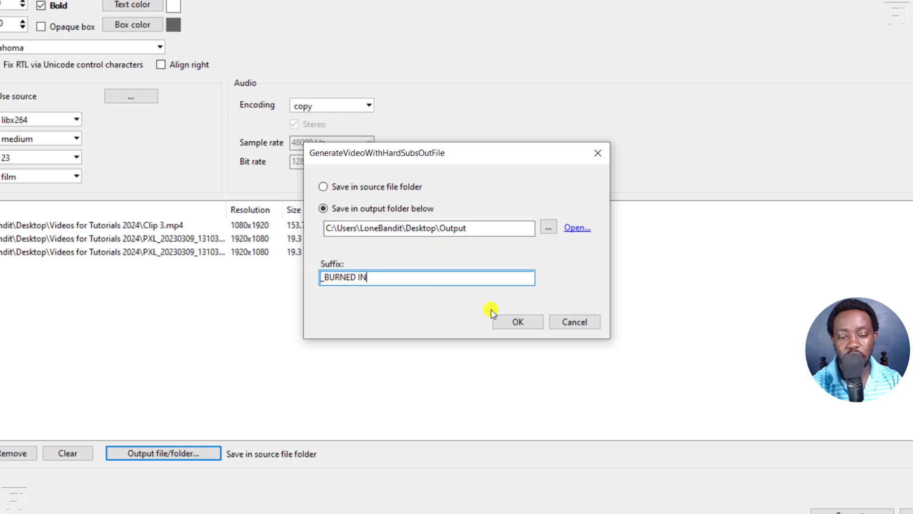
click(513, 321)
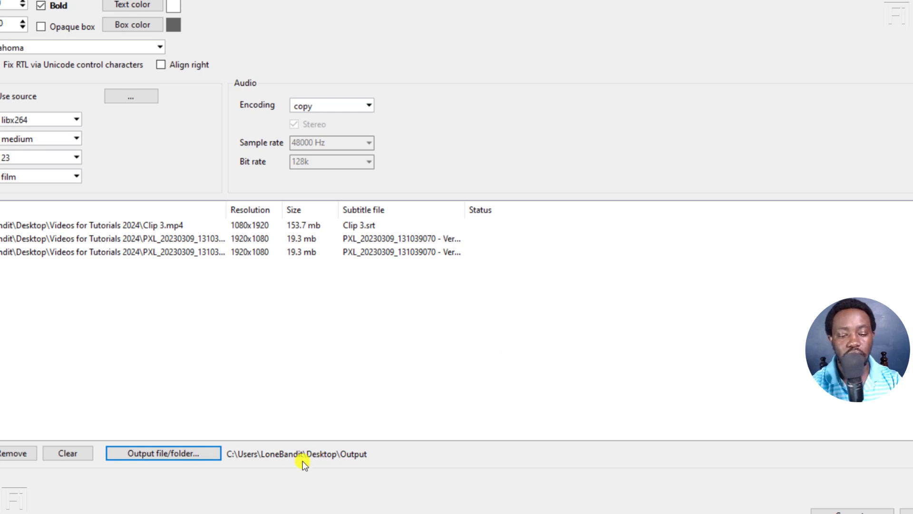
click(176, 452)
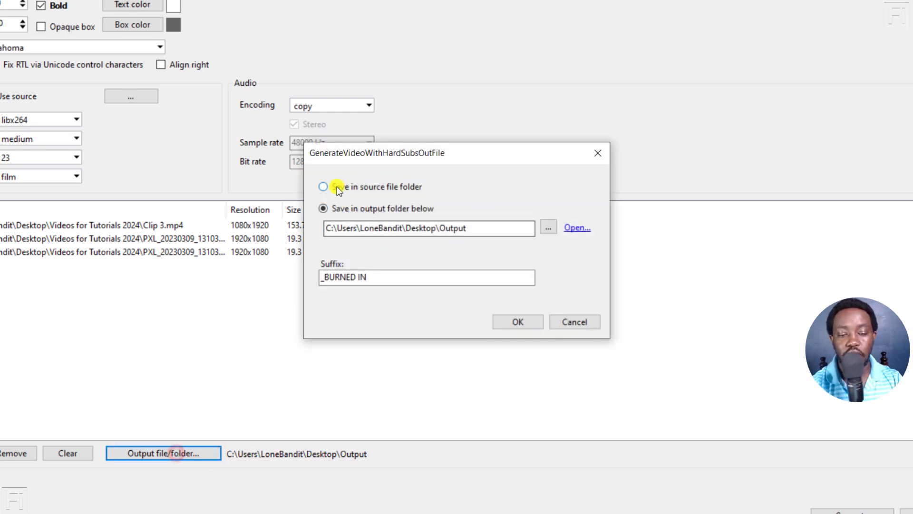
click(325, 186)
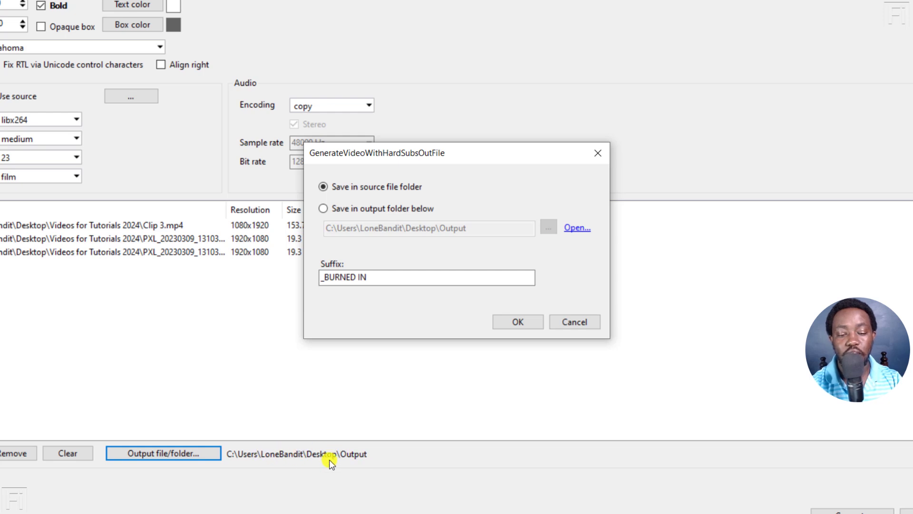
click(515, 322)
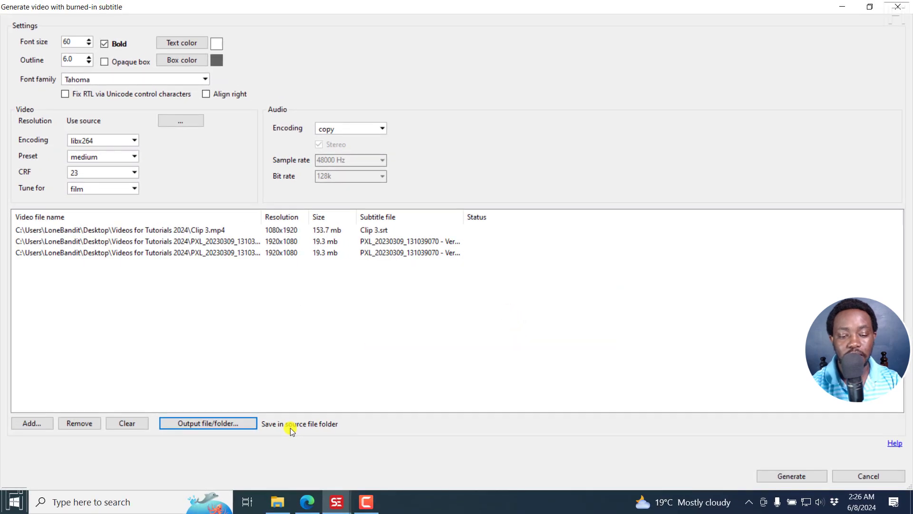
Generate the burned-in versions of all three queued videos
click(276, 508)
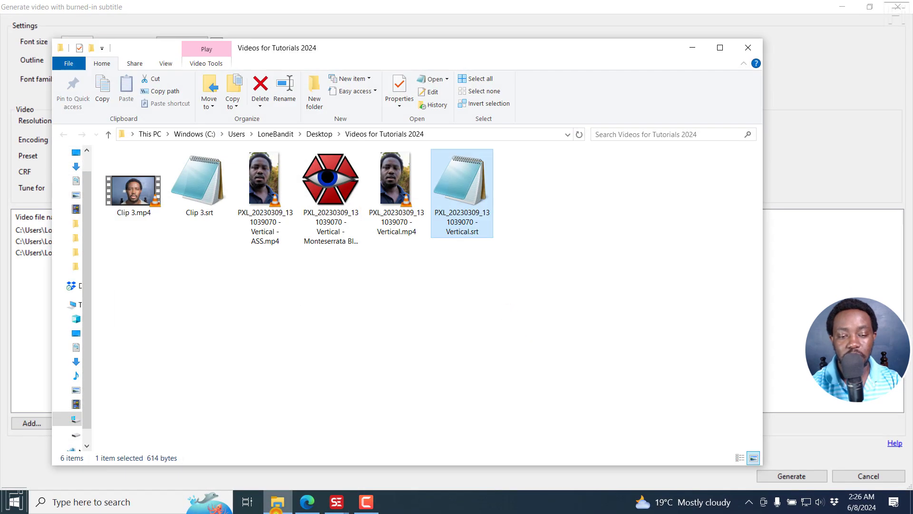
click(276, 507)
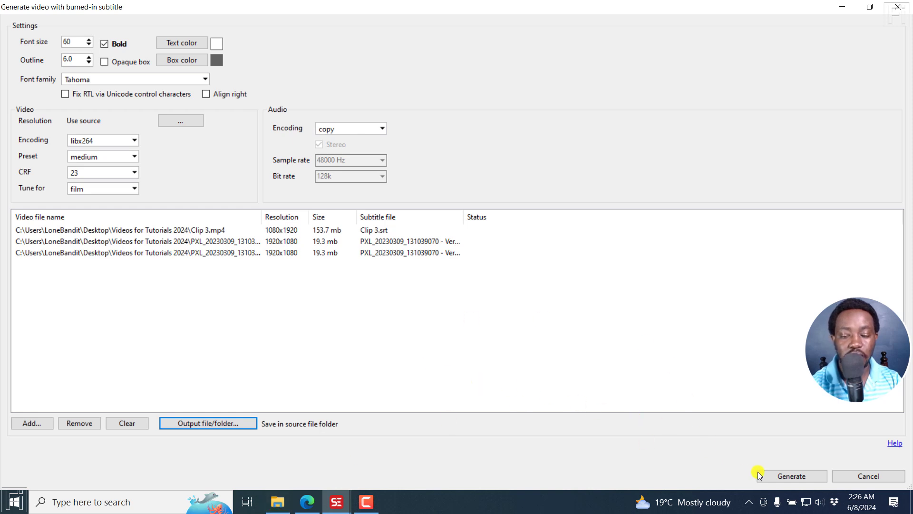
click(784, 477)
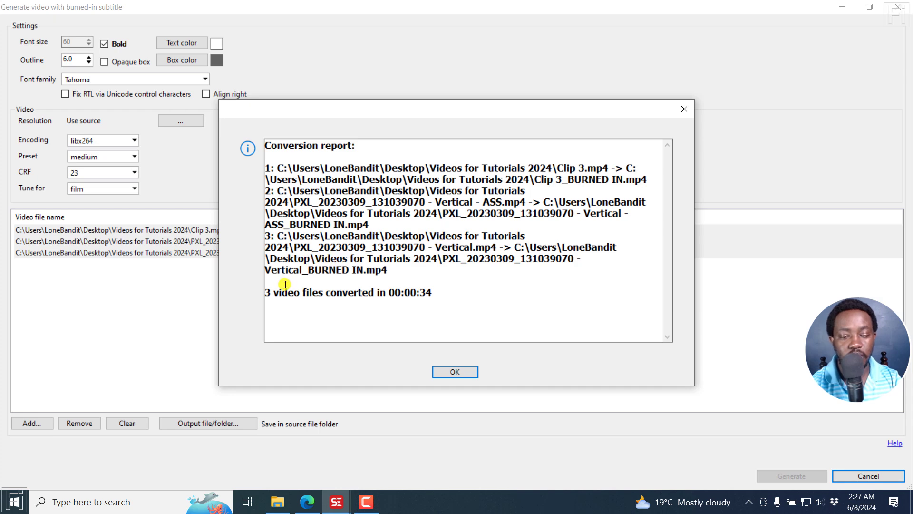
Select the conversion report text, deselect it, and close the report with OK
click(264, 292)
key(ctrl+a)
click(409, 302)
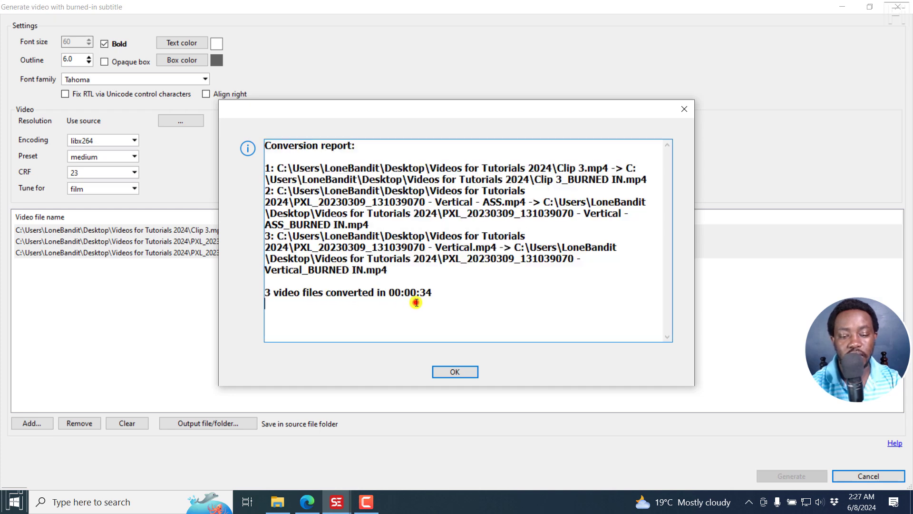
click(454, 371)
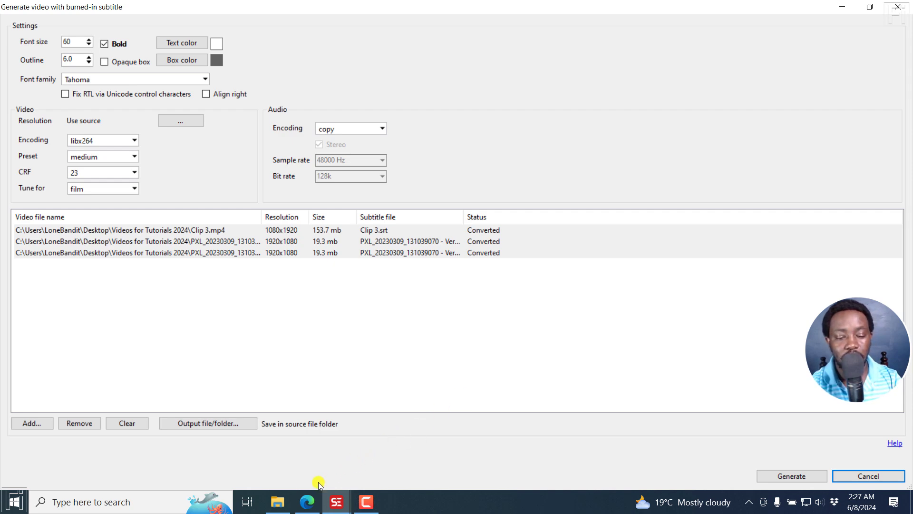
Compare the sizes of the three _BURNED IN files, then play Clip 3_BURNED IN.mp4
click(277, 502)
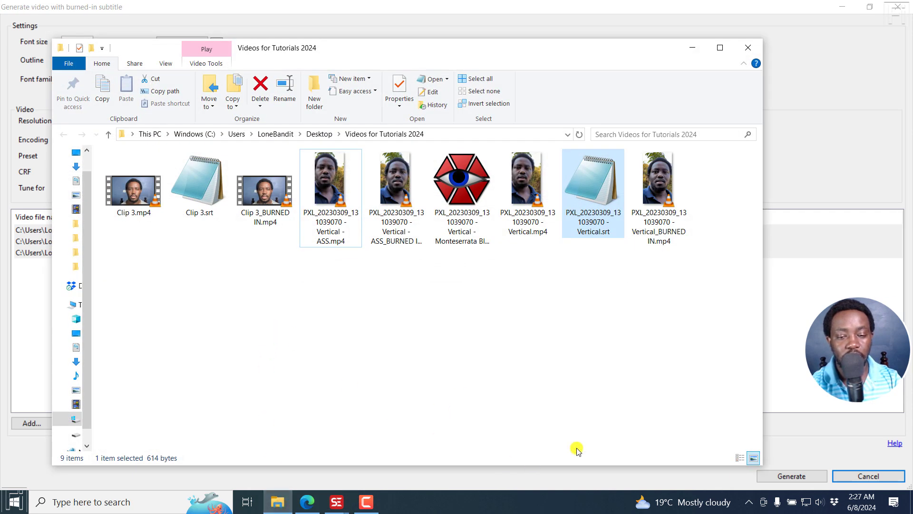
click(272, 223)
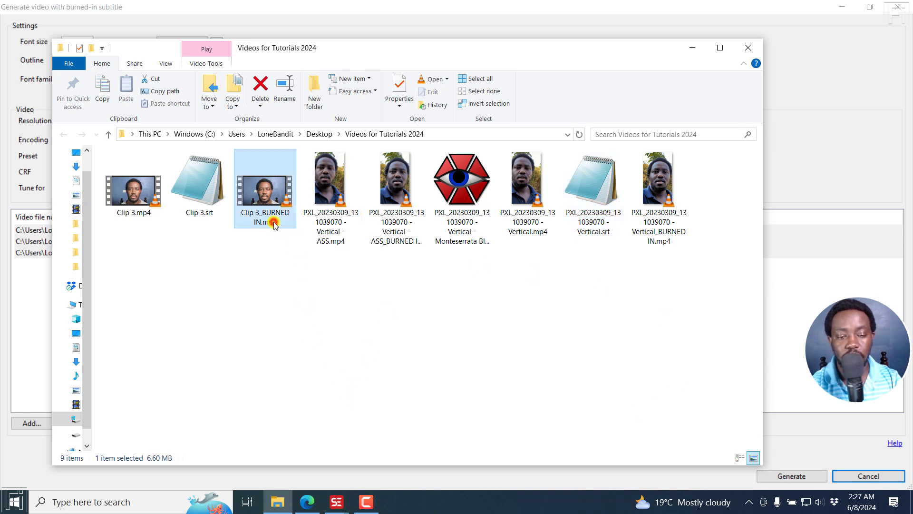
click(398, 238)
click(663, 240)
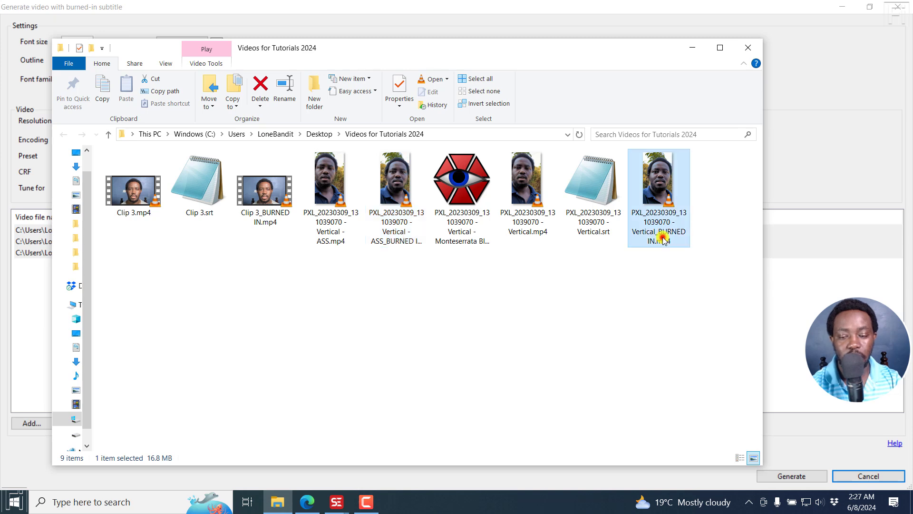
double_click(268, 209)
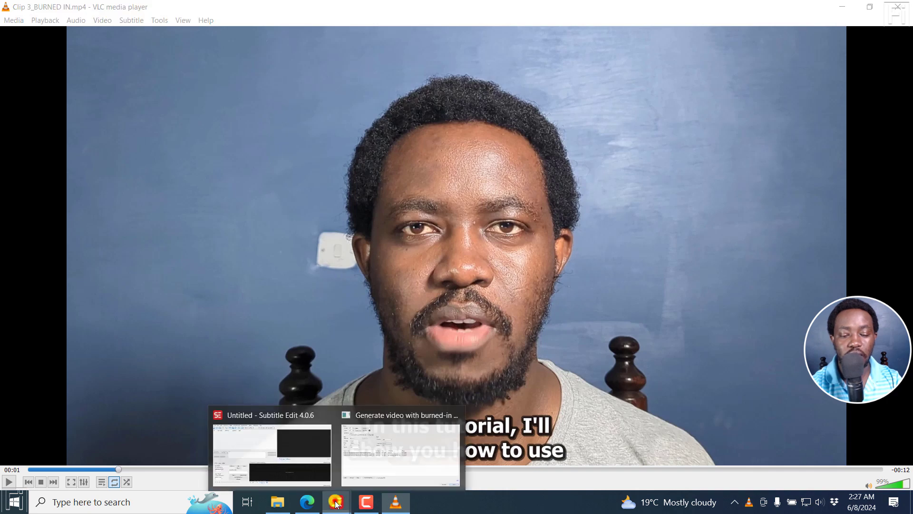
After watching Clip 3_BURNED IN.mp4 in VLC, return to Subtitle Edit
click(388, 443)
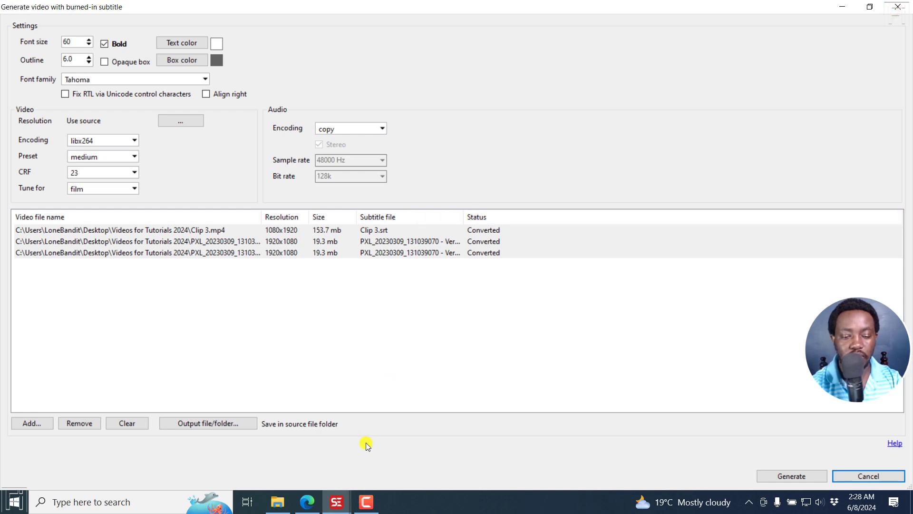
Widen the Subtitle file column, select the Monteserrata Black.ass row, and play Vertical - ASS_BURNED IN.mp4
drag(468, 215, 627, 214)
click(532, 240)
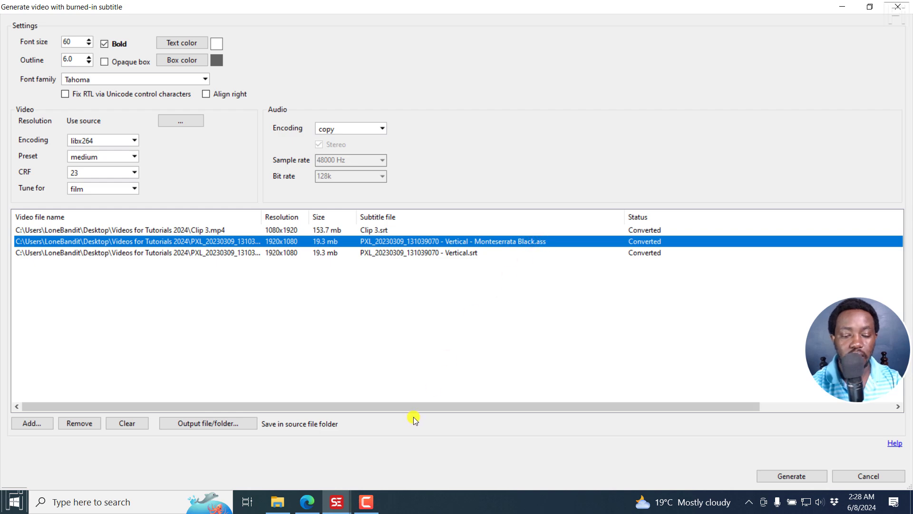
click(277, 502)
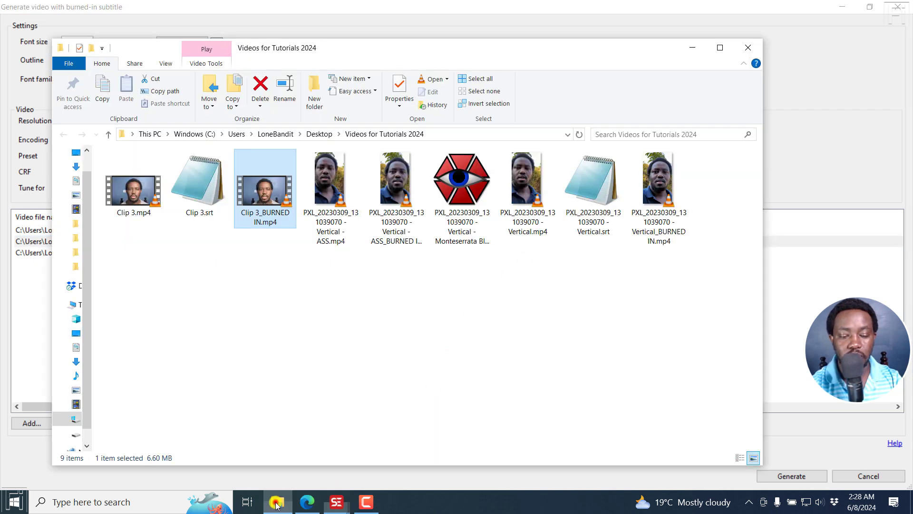
double_click(399, 235)
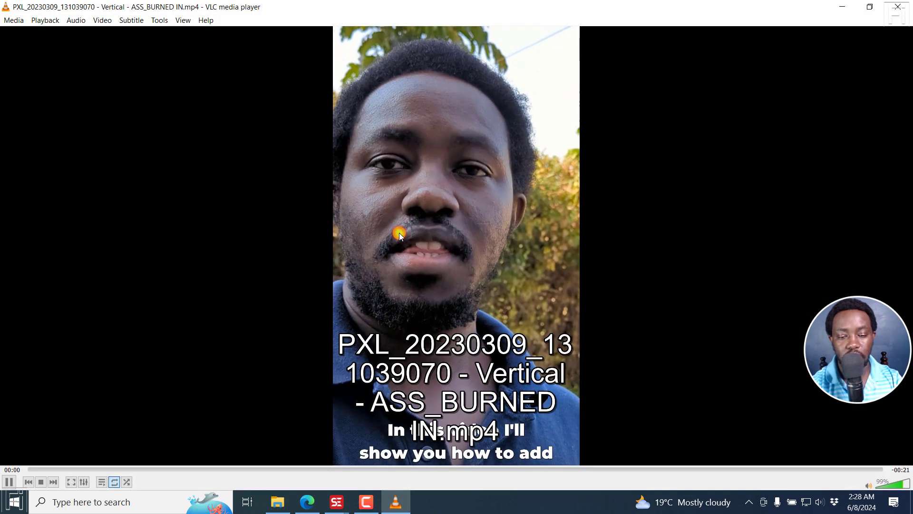
Pause Vertical - ASS_BURNED IN.mp4 in VLC and check its burned-in captions at 00:09 and 00:13
click(399, 233)
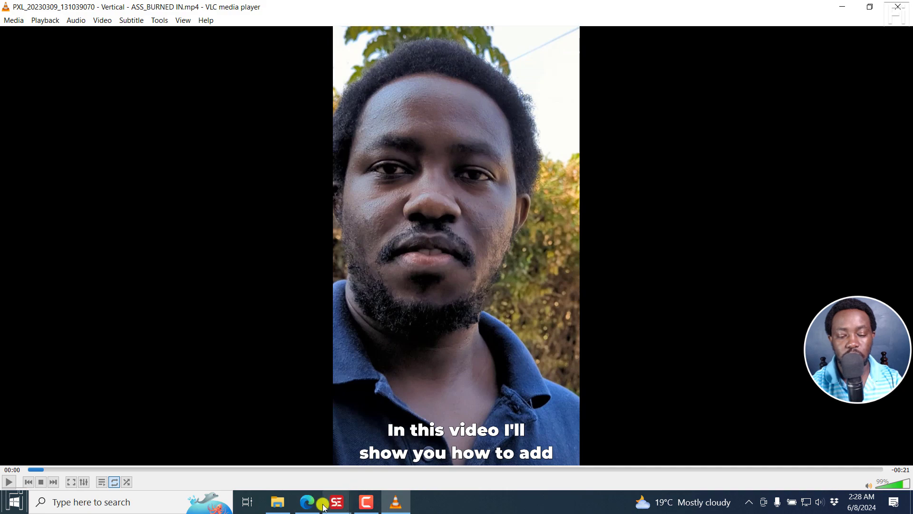
click(277, 502)
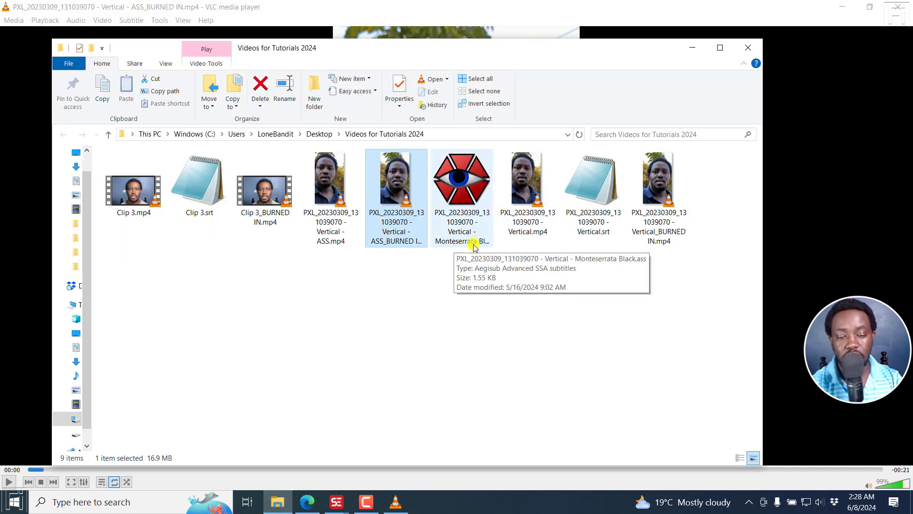
key(alt+Tab)
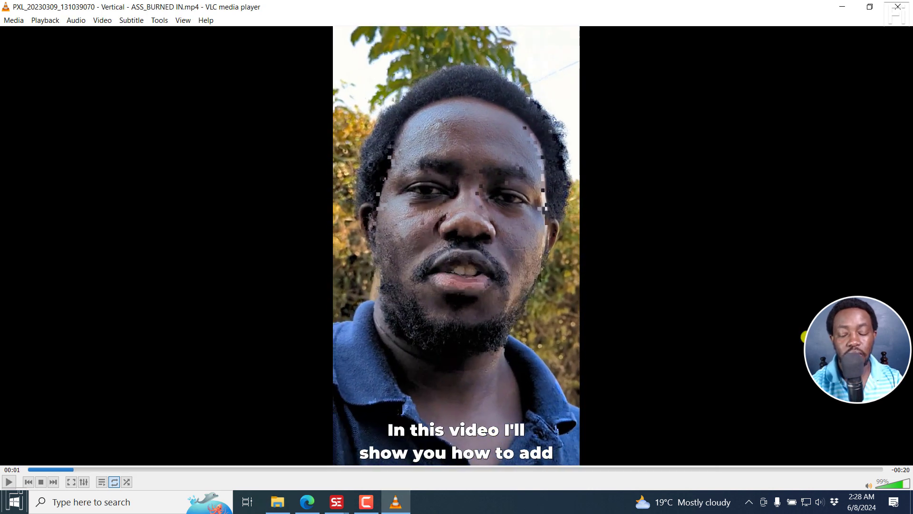
click(399, 469)
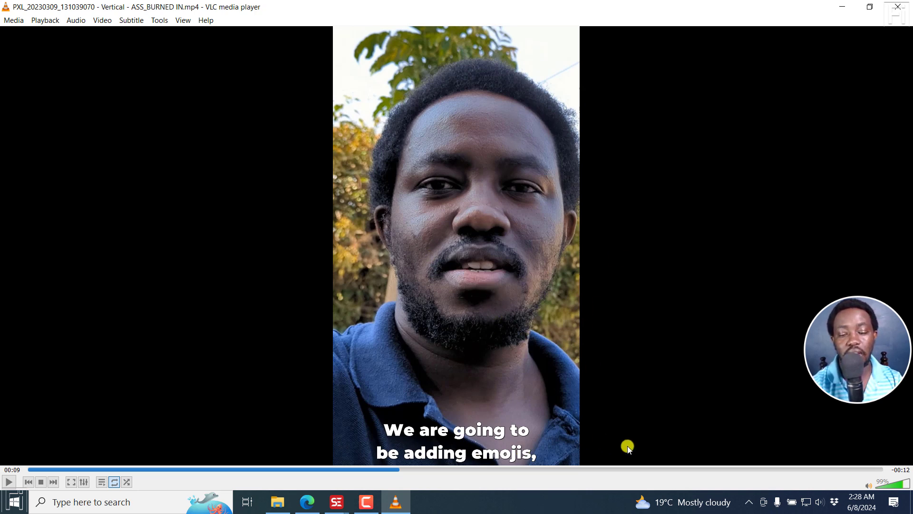
click(565, 470)
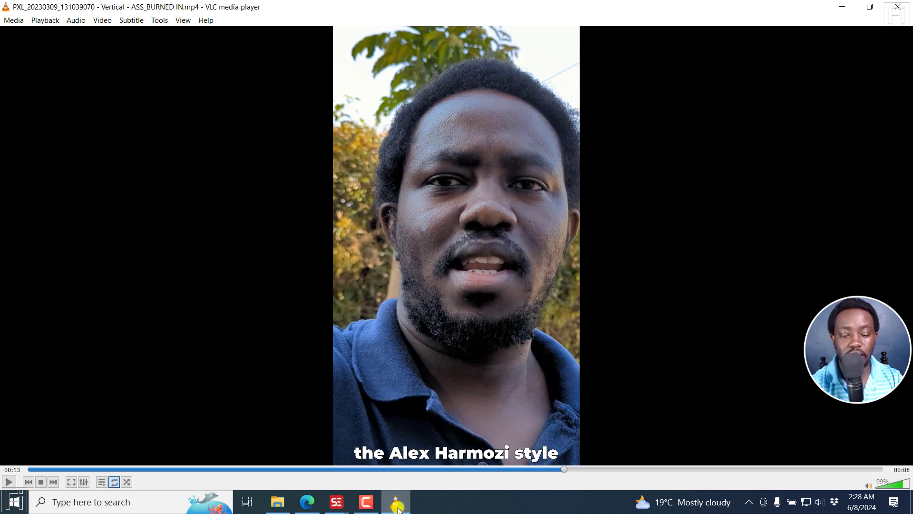
click(337, 502)
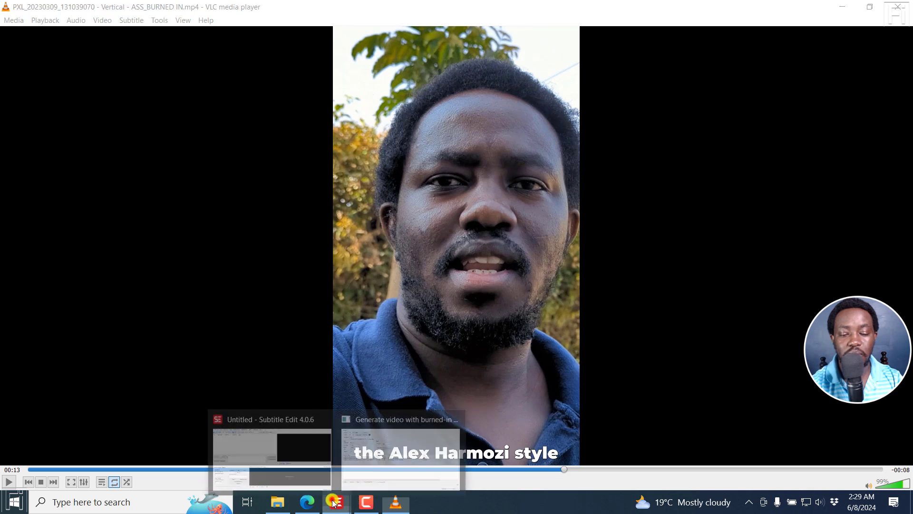
Restore the burn-in dialog showing all three videos Converted, then deselect and minimize the converted-videos folder
click(369, 453)
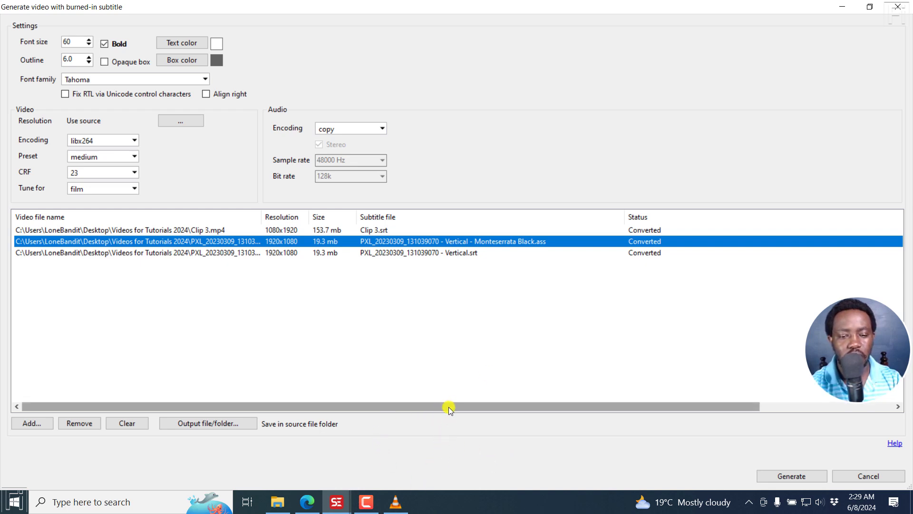
click(277, 502)
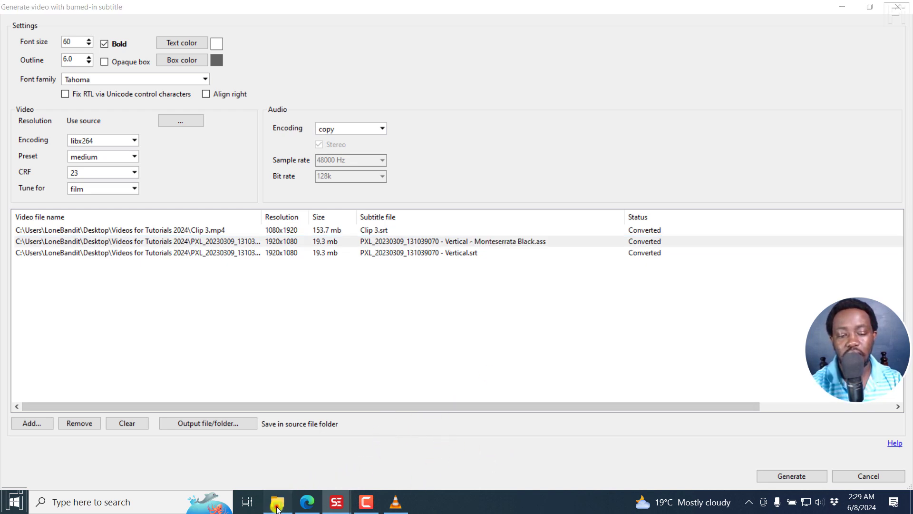
click(393, 351)
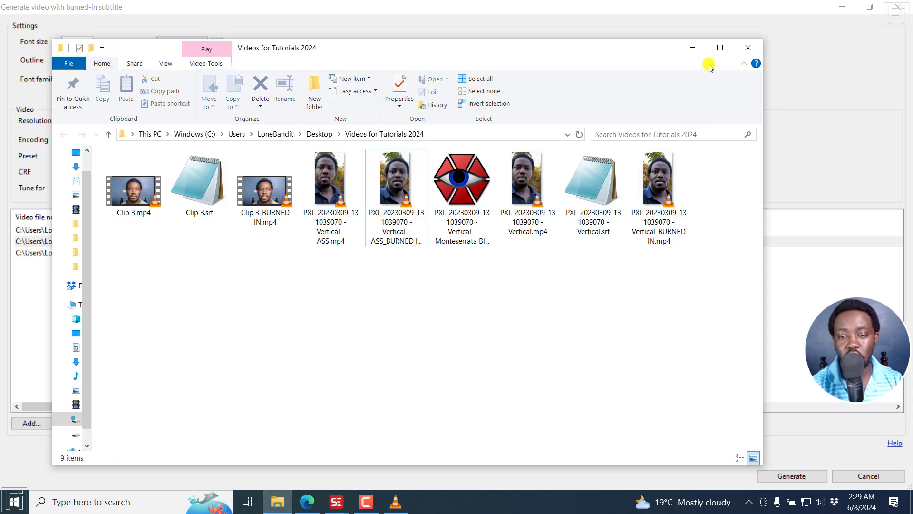
click(692, 50)
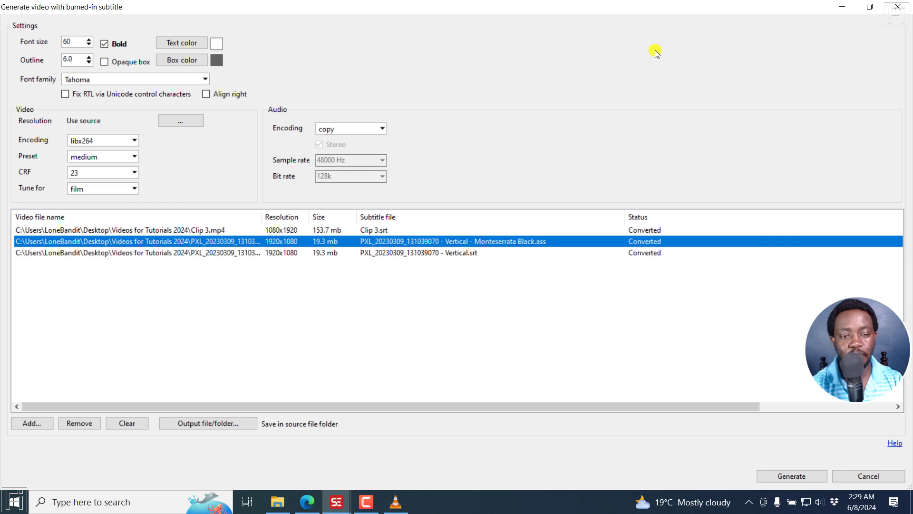